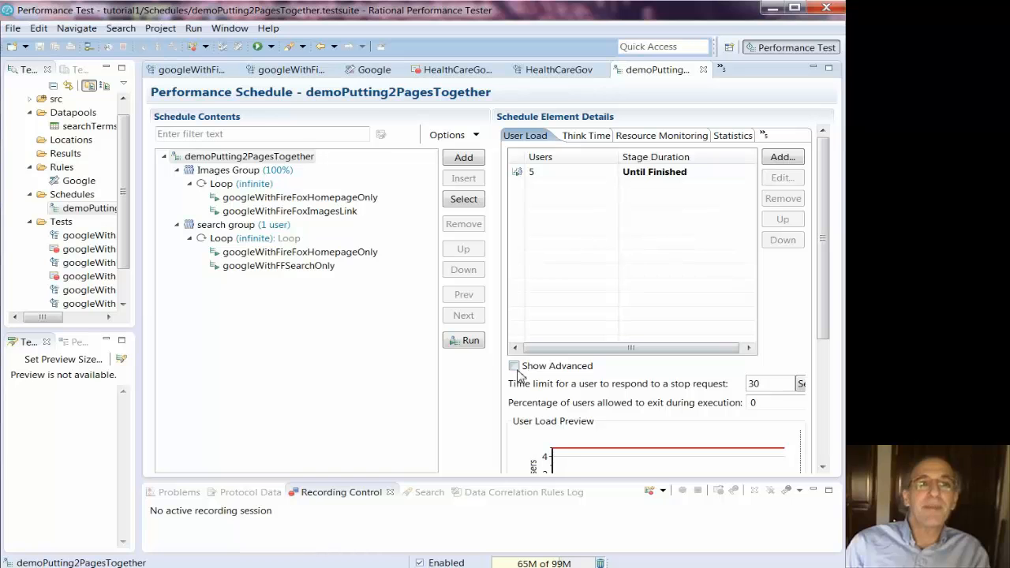
Show advanced stage details, set the stage to 1000 users, and open its Edit user stage dialog
left_click(514, 366)
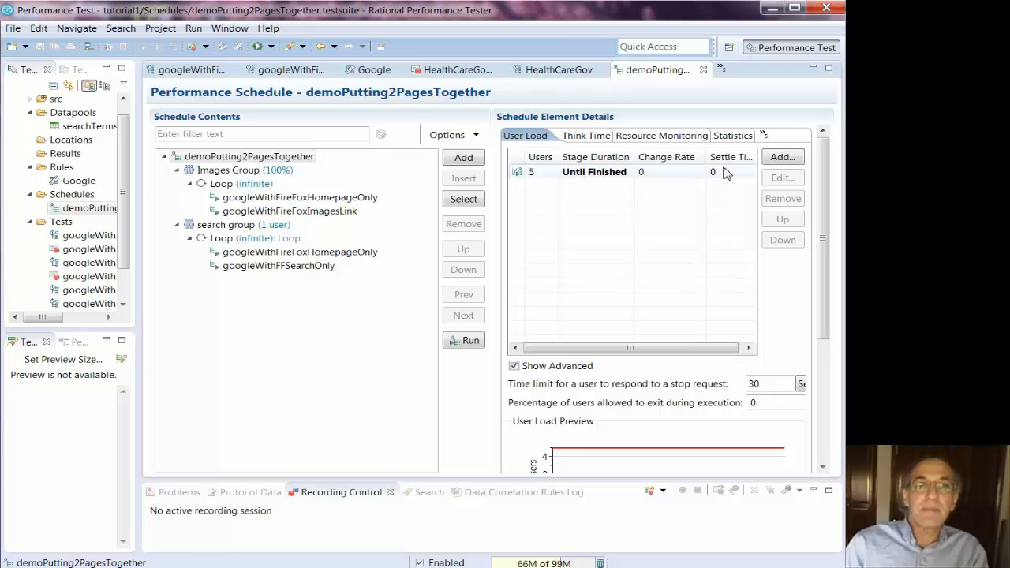
left_click(544, 172)
type("10")
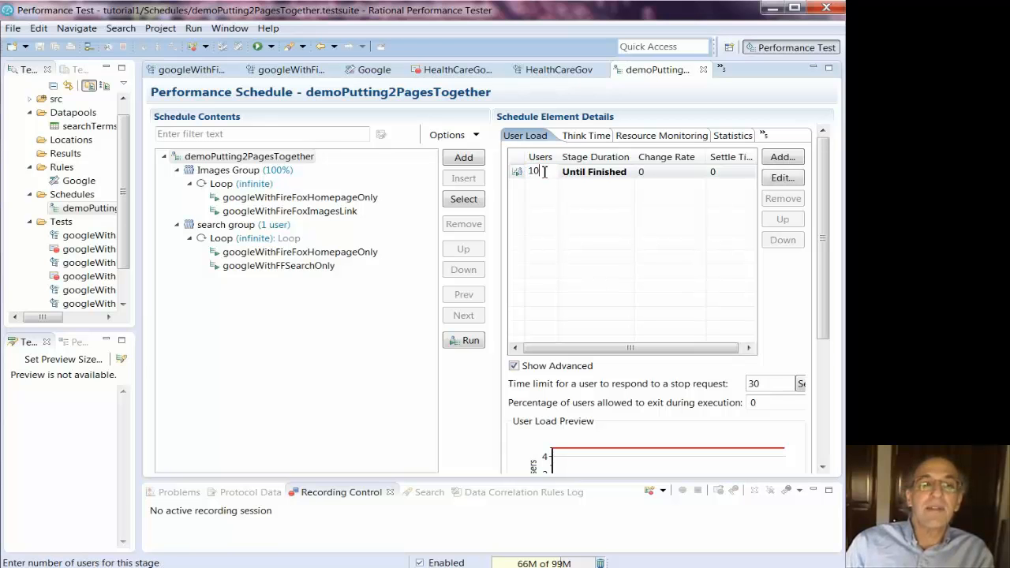
type("0")
left_click(595, 176)
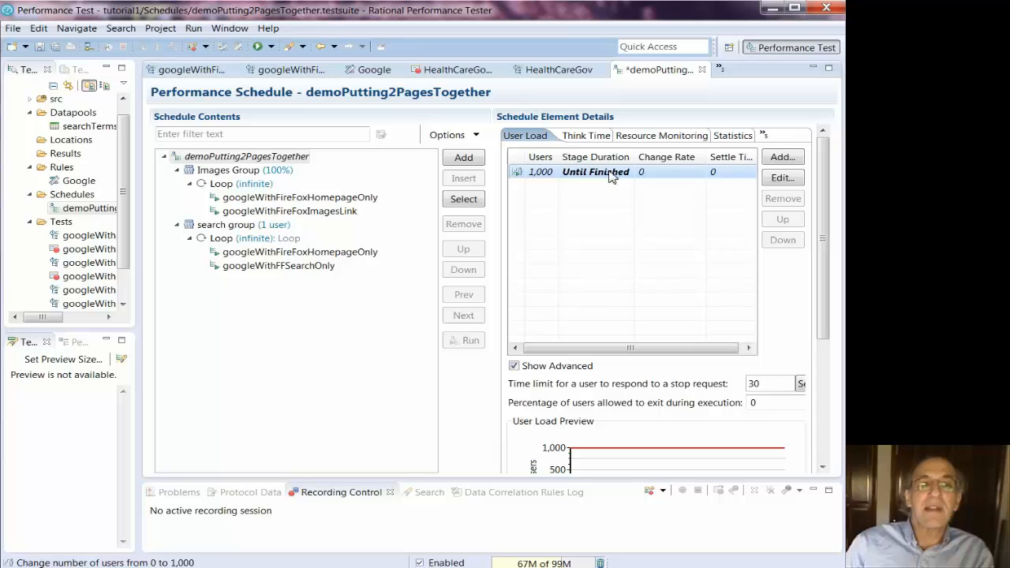
right_click(610, 177)
left_click(642, 195)
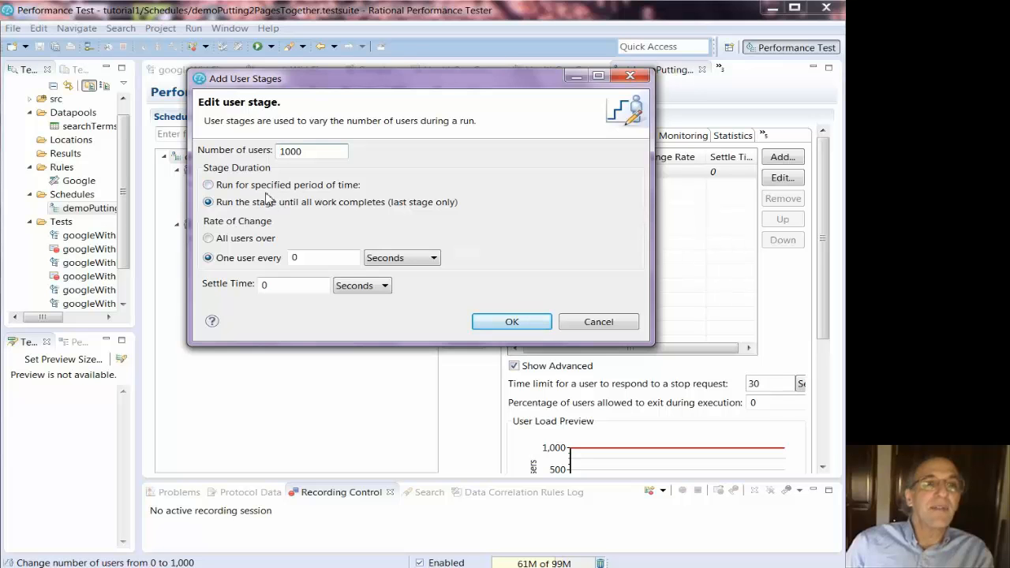
Set the stage to run 15 minutes, adding one user every 2 seconds, with 60-second settle time
left_click(231, 188)
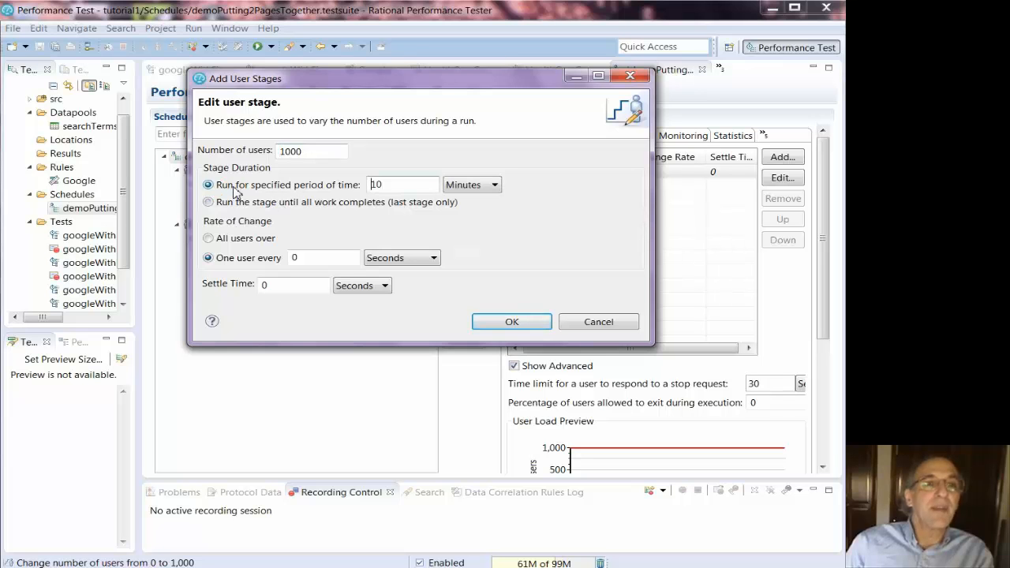
left_click(408, 185)
key("BackSpace")
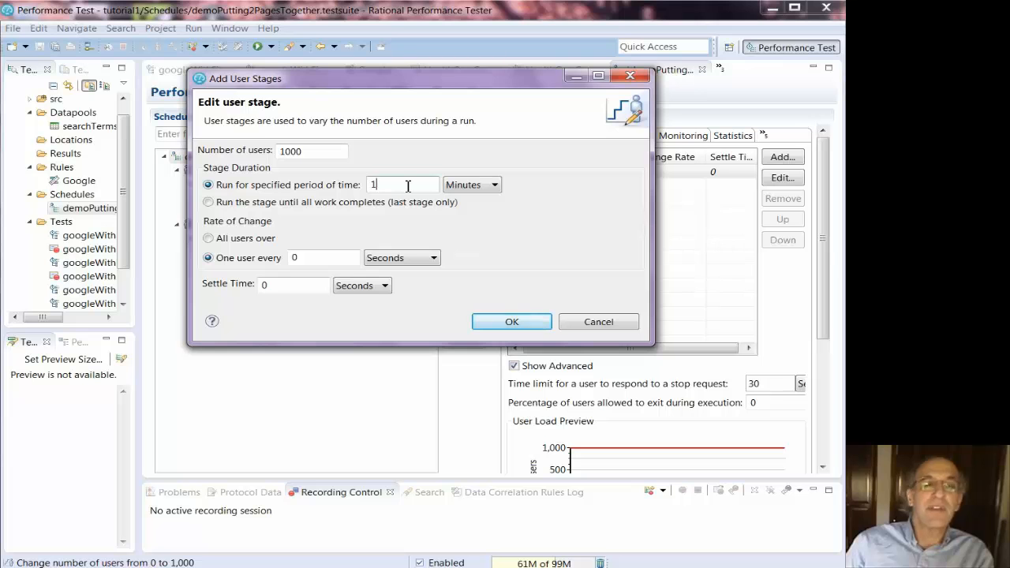
type("5")
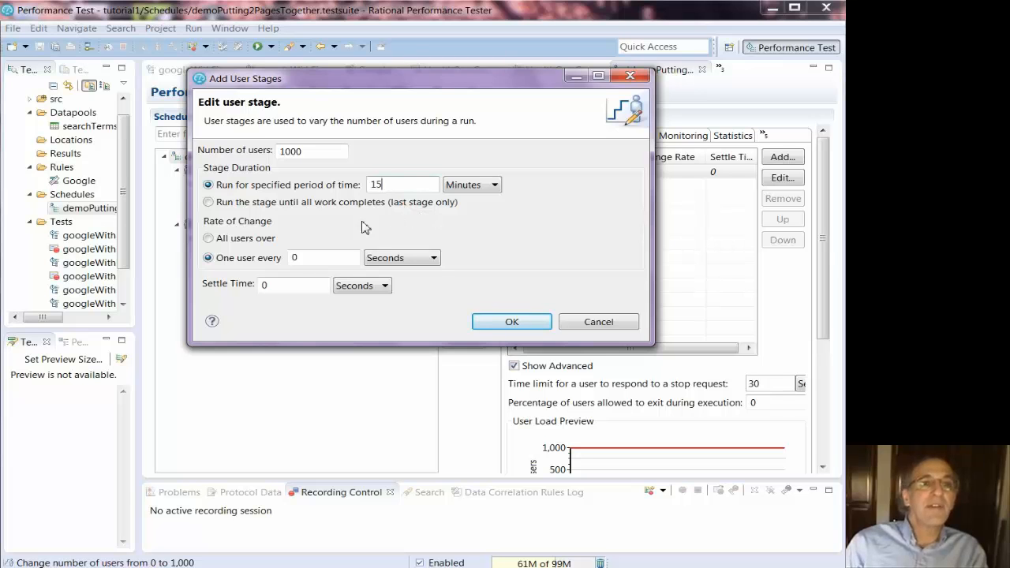
double_click(300, 258)
type("2")
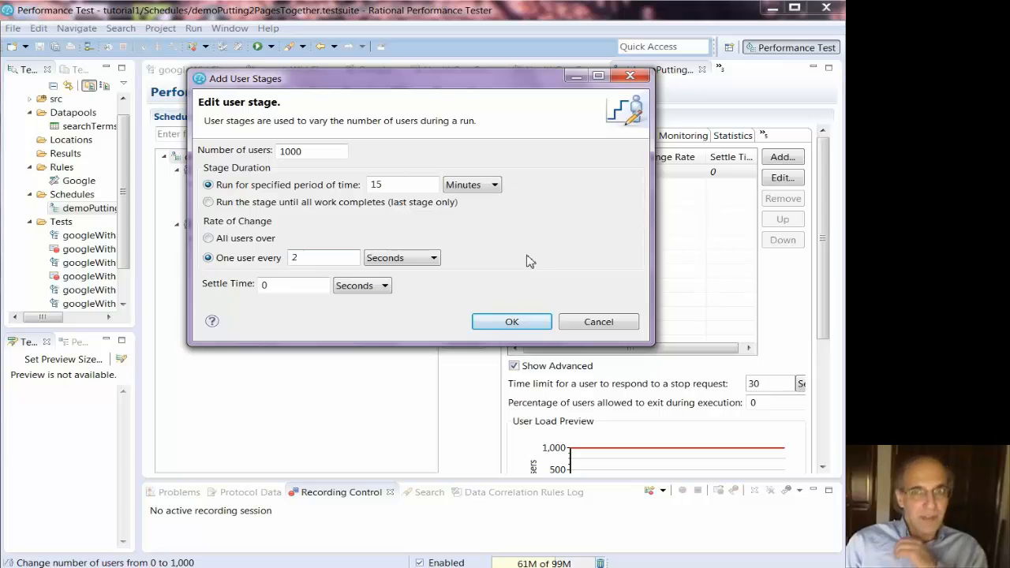
left_click(293, 285)
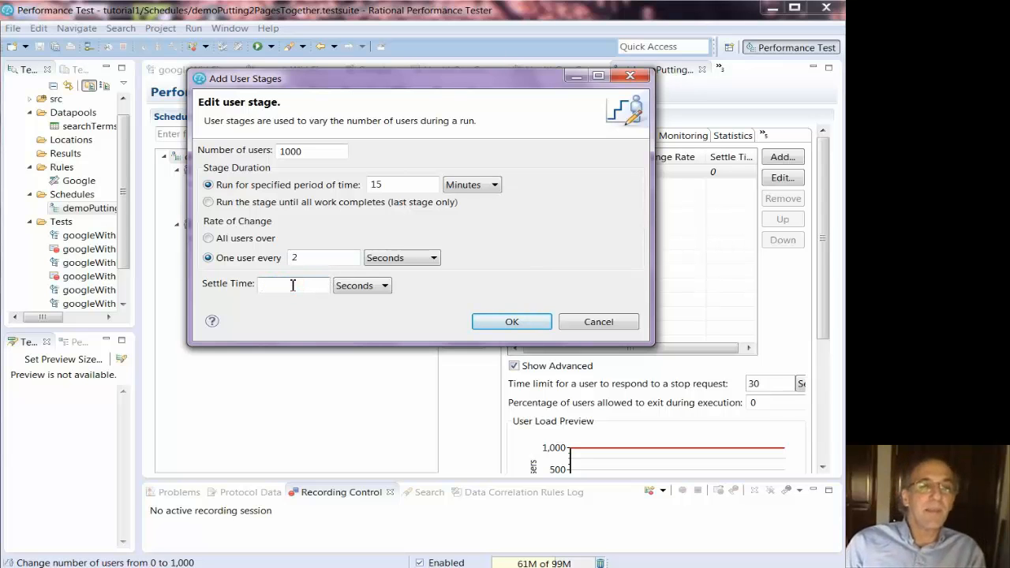
type("60")
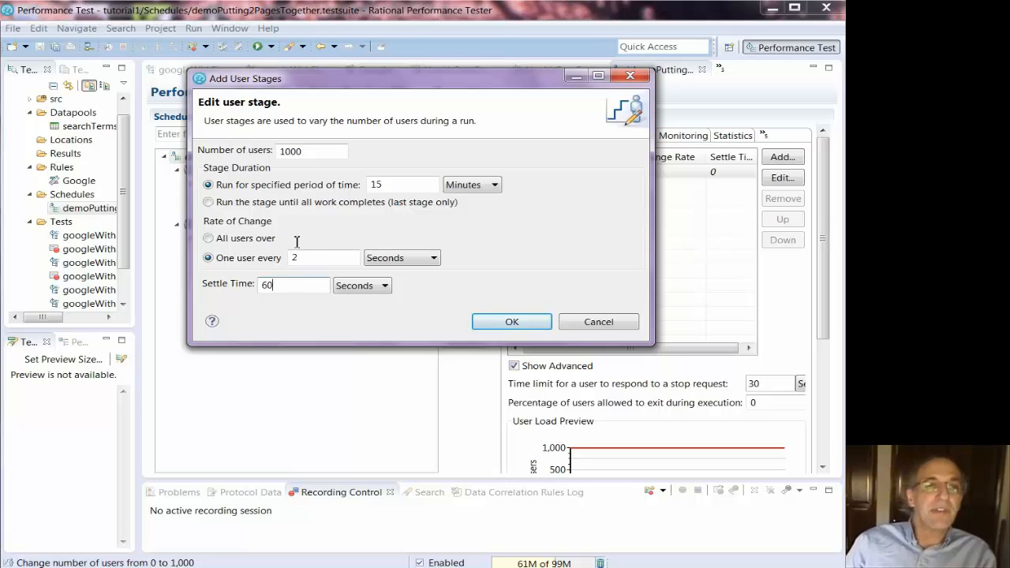
left_click(536, 321)
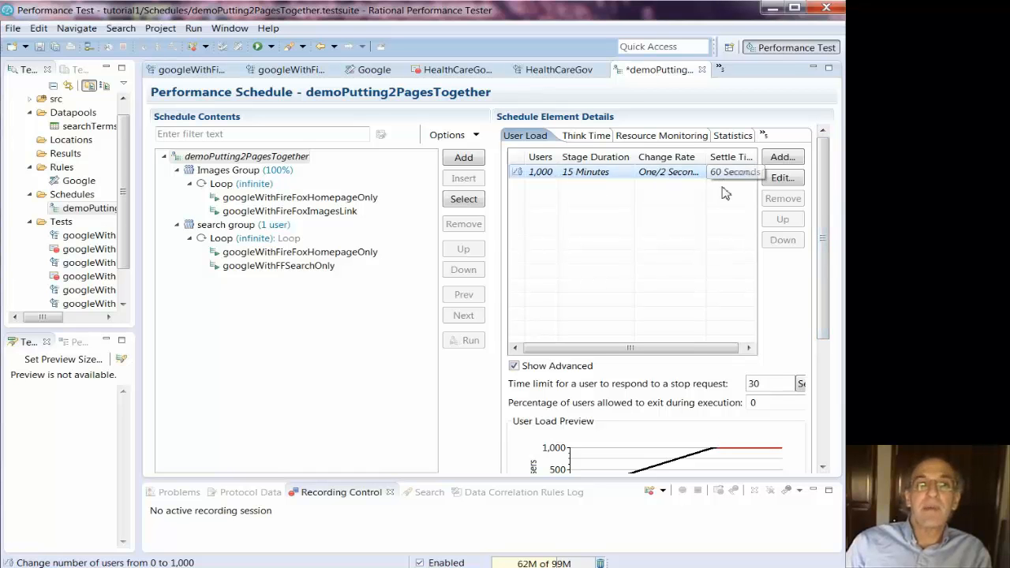
Review the User Load Preview graph, then retype the stage's user count as 10
left_click_drag(827, 218, 827, 278)
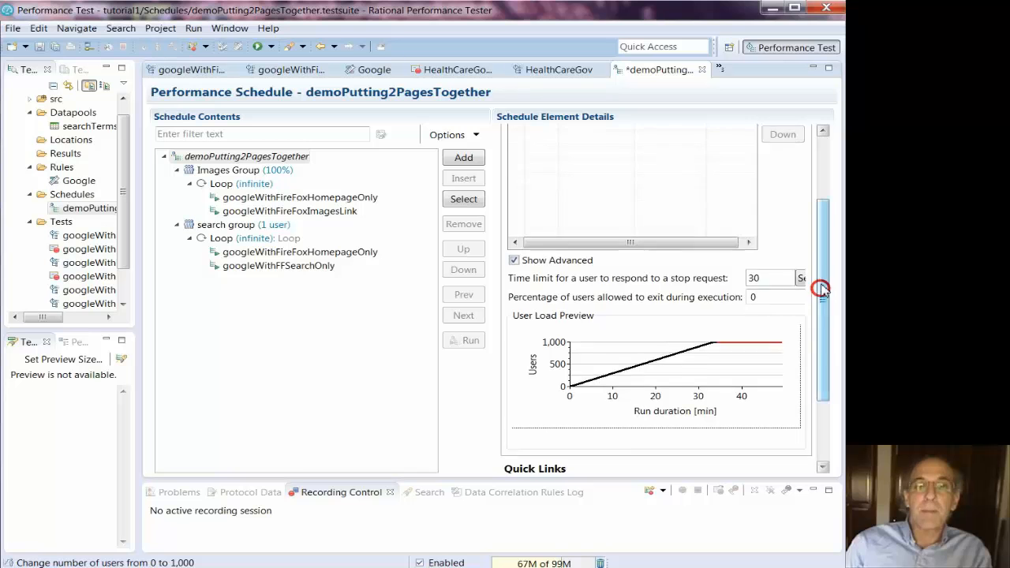
left_click_drag(822, 280, 832, 202)
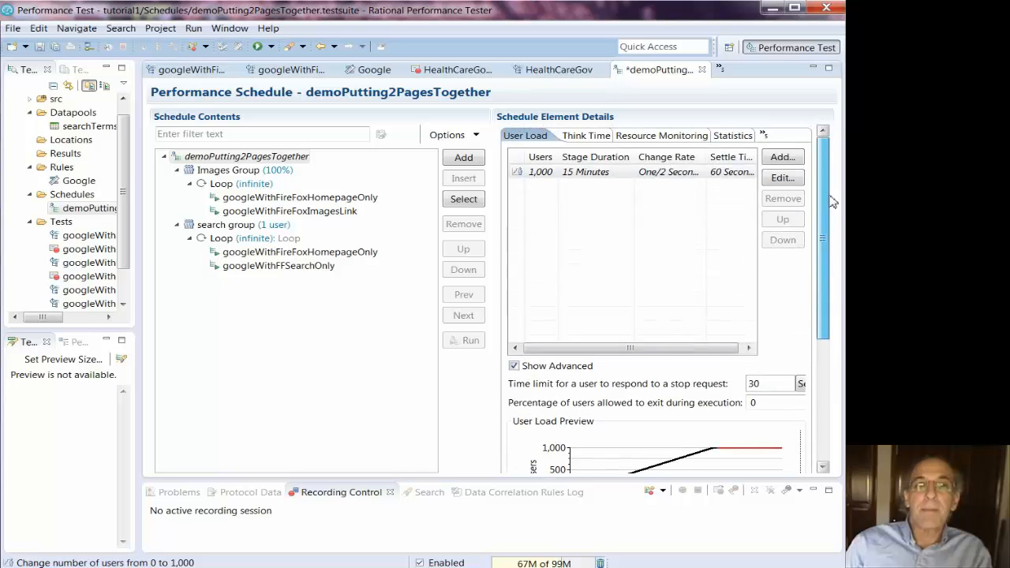
left_click(540, 174)
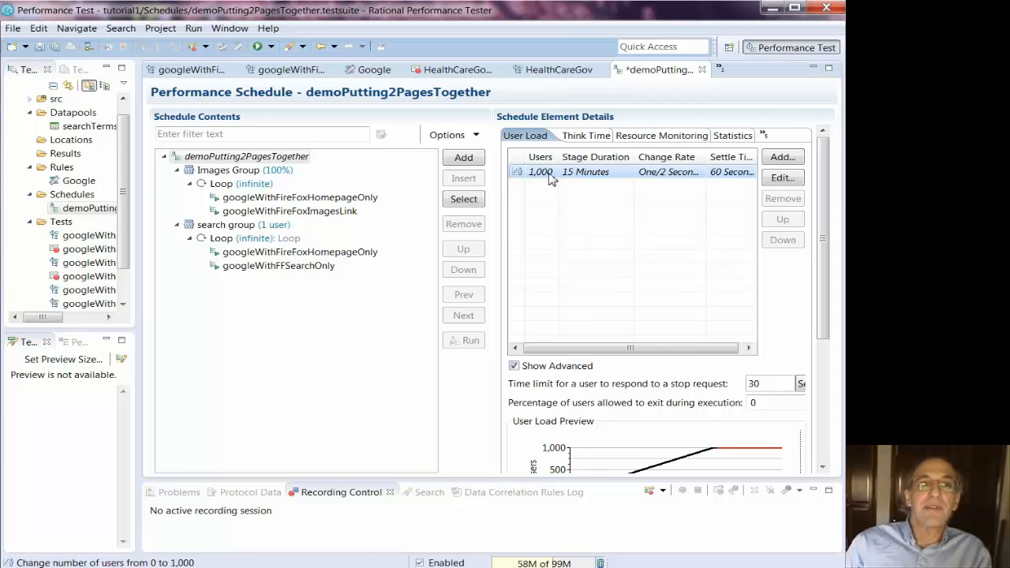
left_click(551, 175)
type("10")
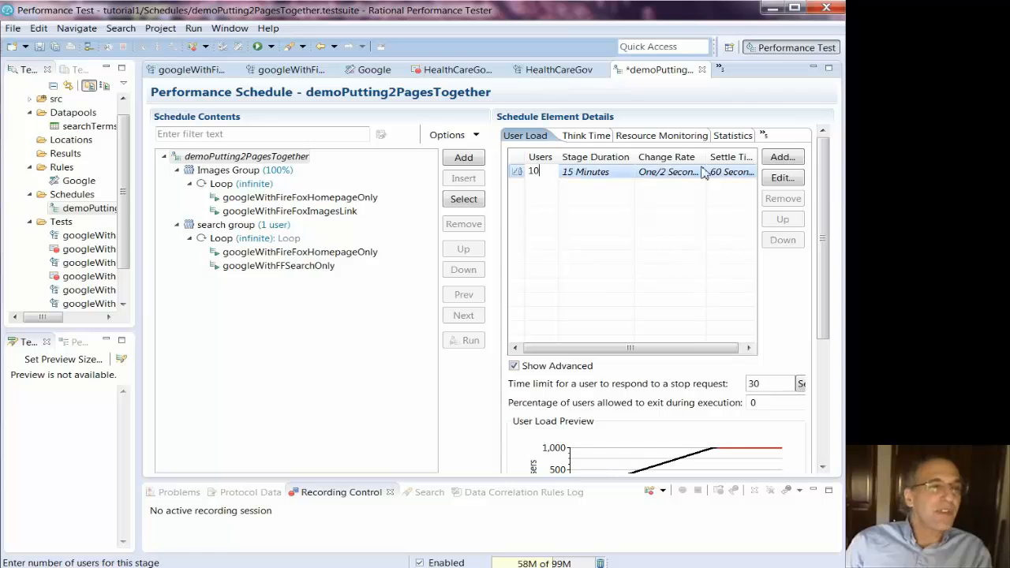
Set up multiple new stages of 15 minutes each, adding one user per specified period
left_click(782, 158)
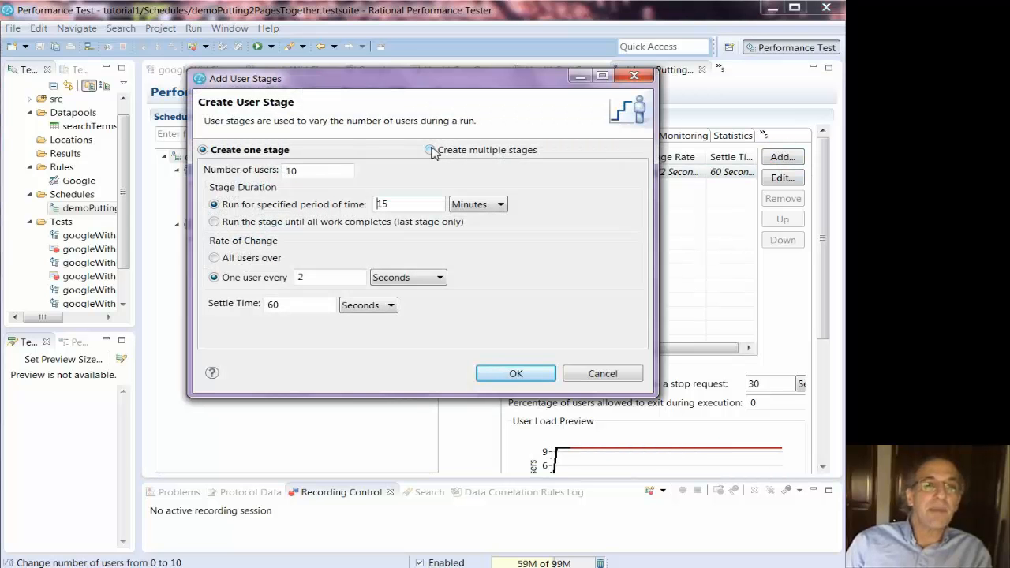
left_click(430, 150)
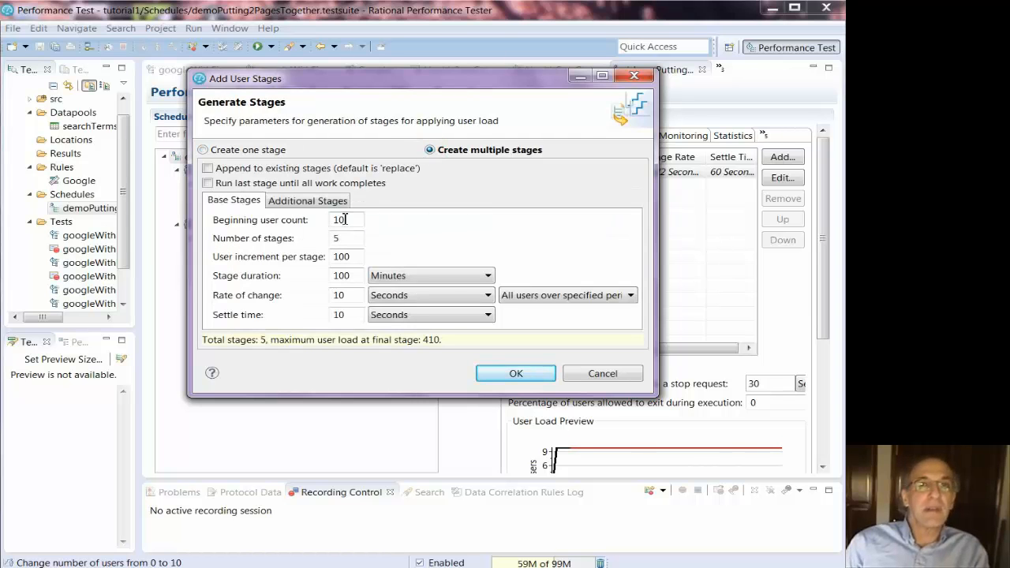
left_click(358, 275)
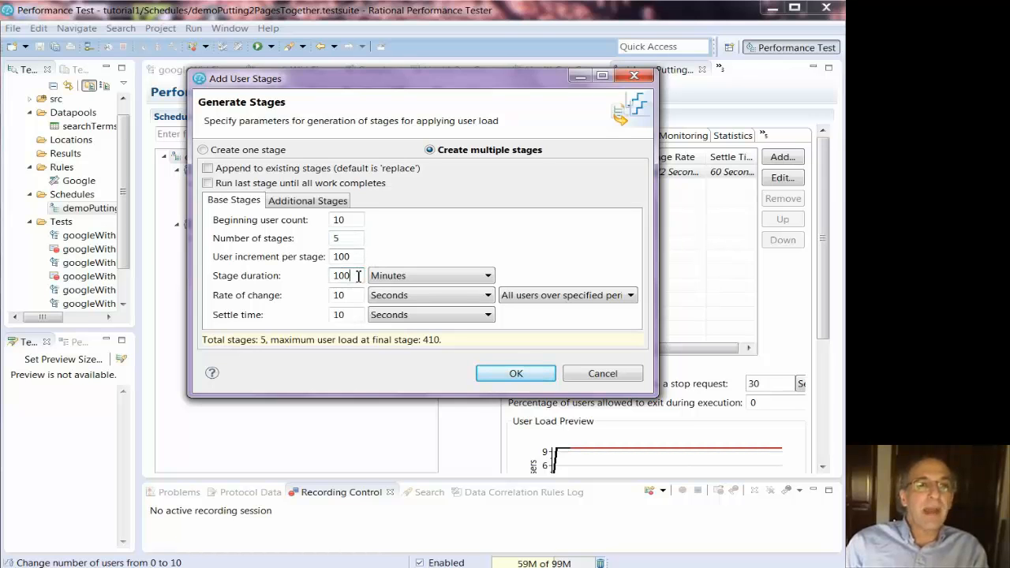
key("BackSpace")
type("5")
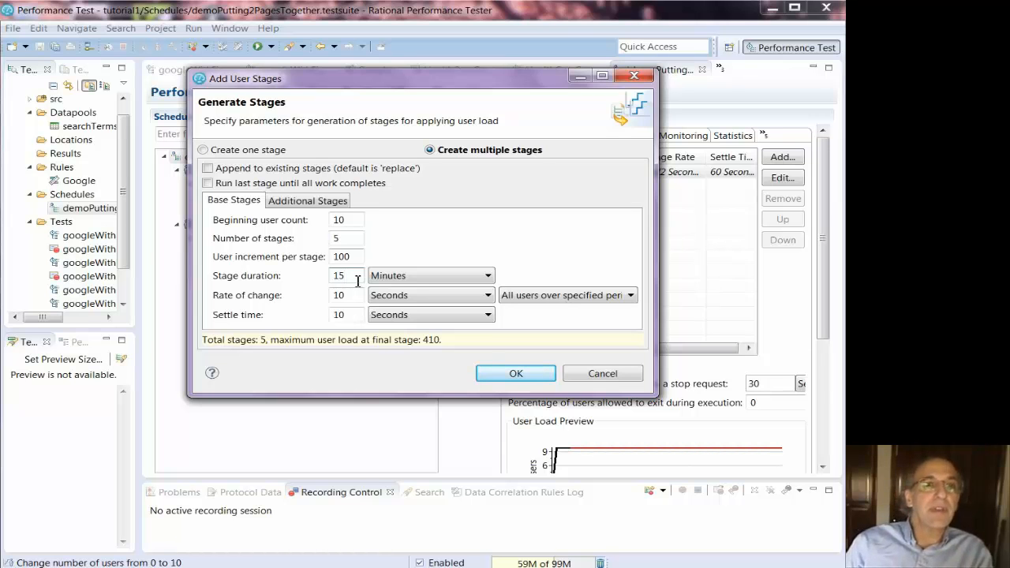
left_click(586, 297)
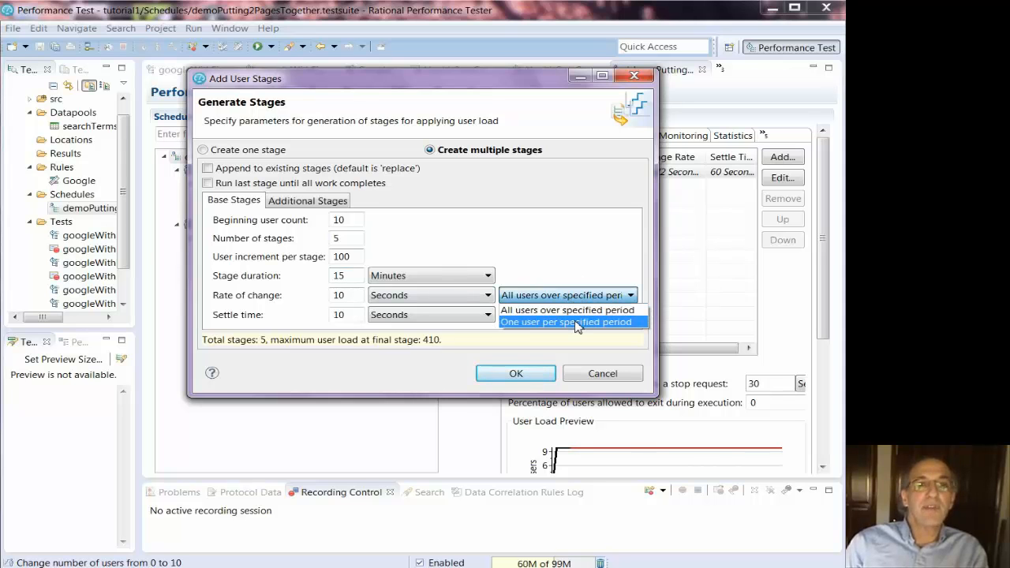
left_click(577, 323)
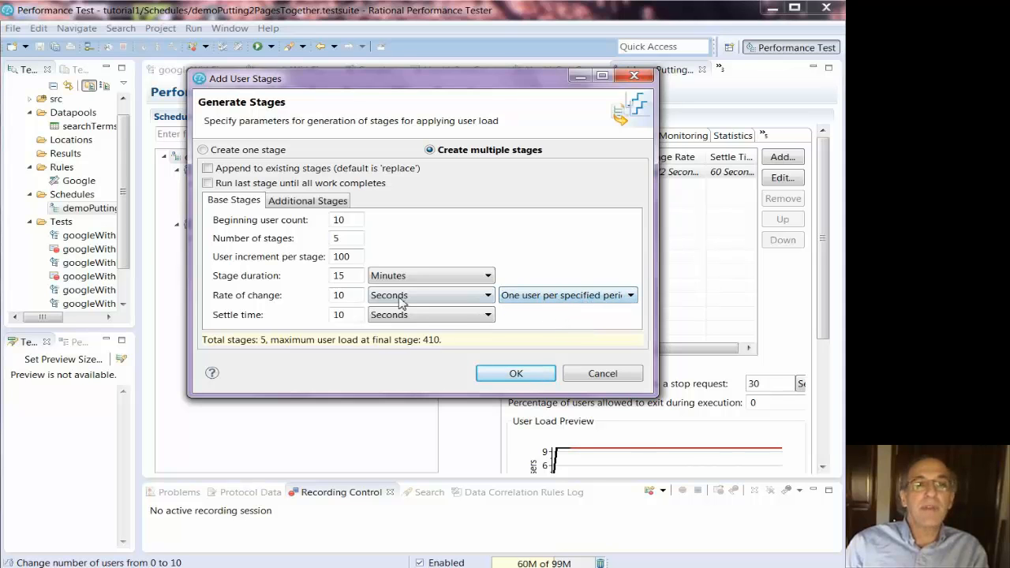
Adjust the rate and settle time, then generate 10 stages rising from 10 to 910 users
left_click(353, 296)
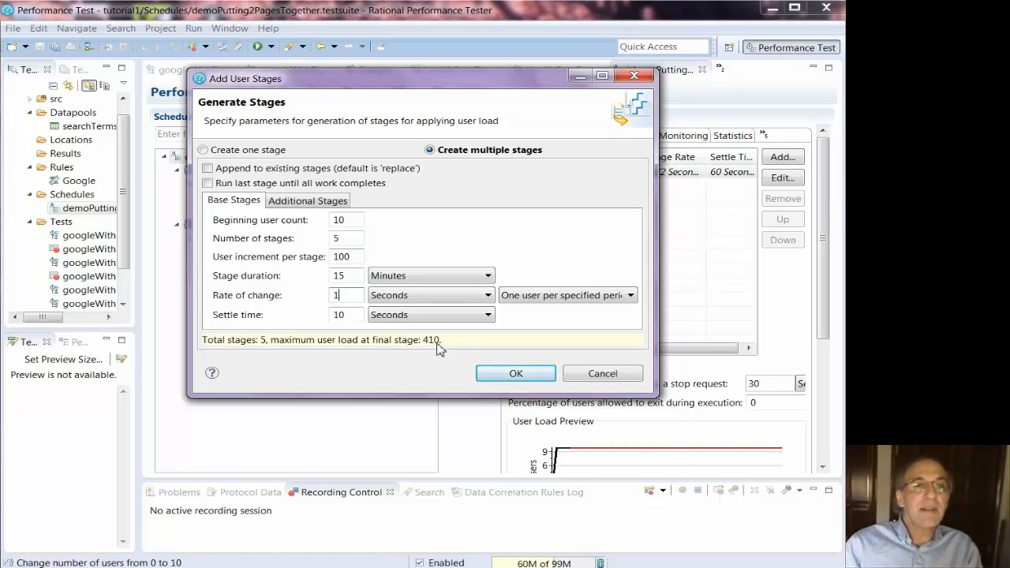
double_click(335, 315)
type("80")
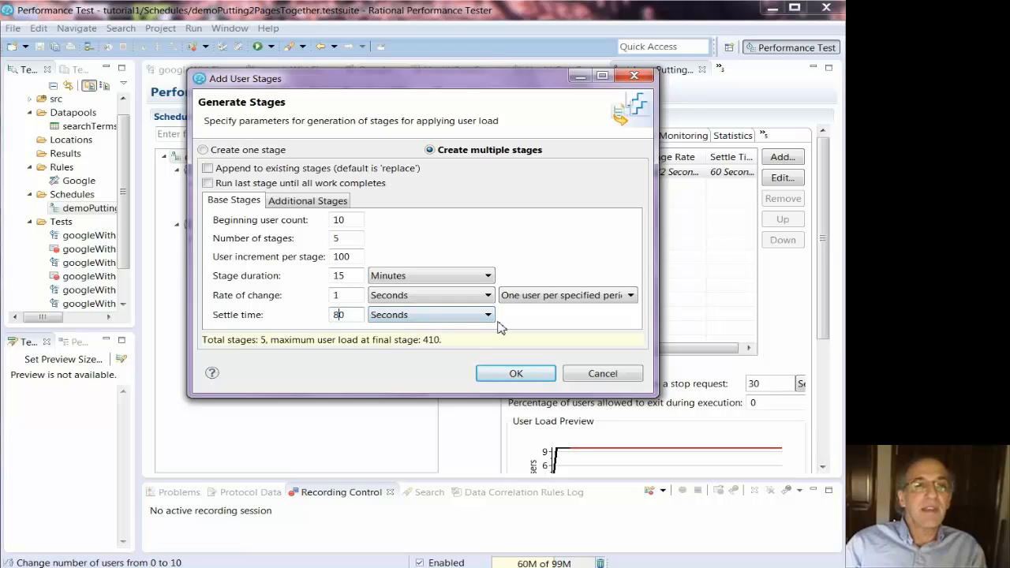
type("6")
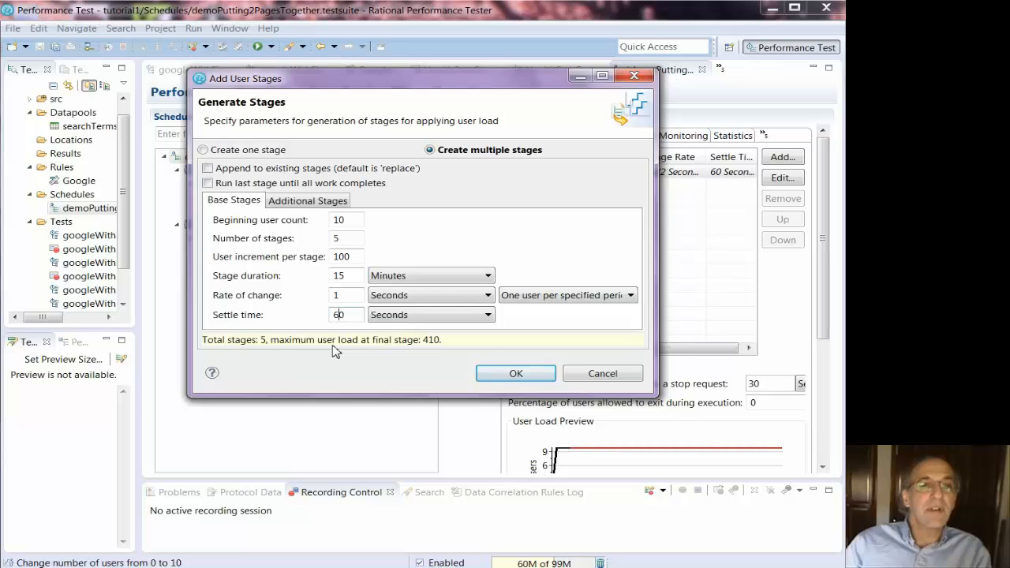
left_click(348, 239)
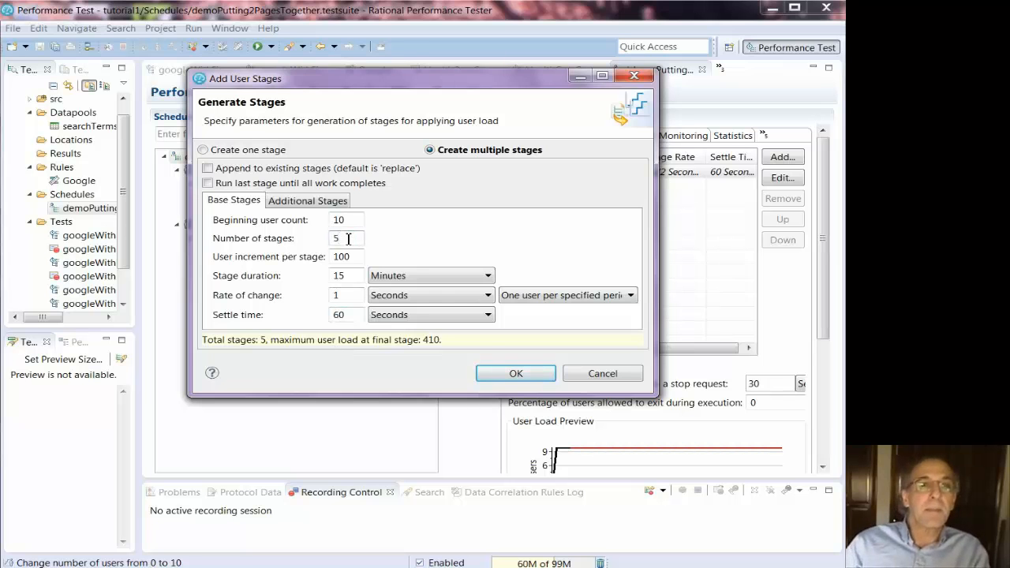
type("10")
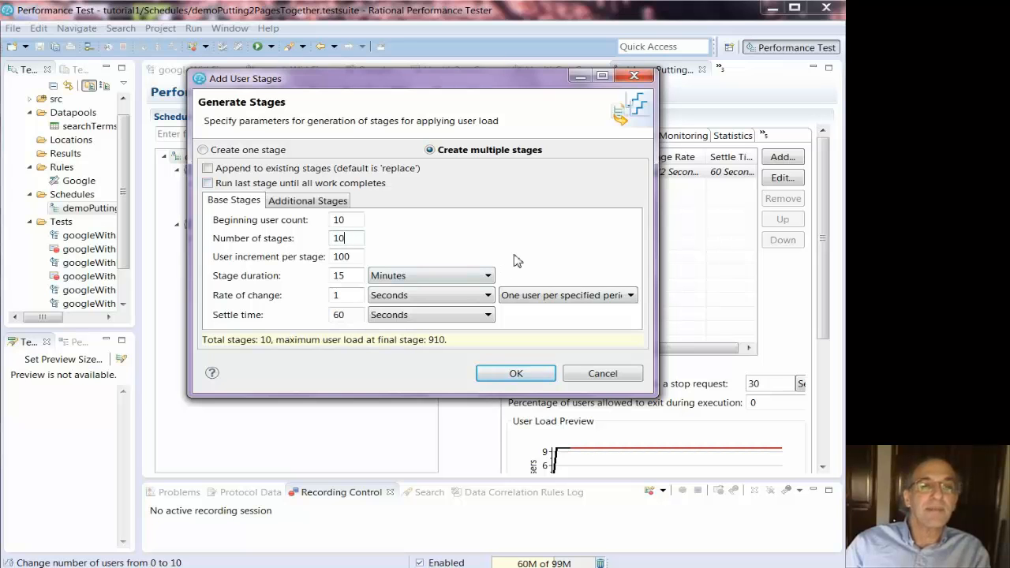
left_click(519, 374)
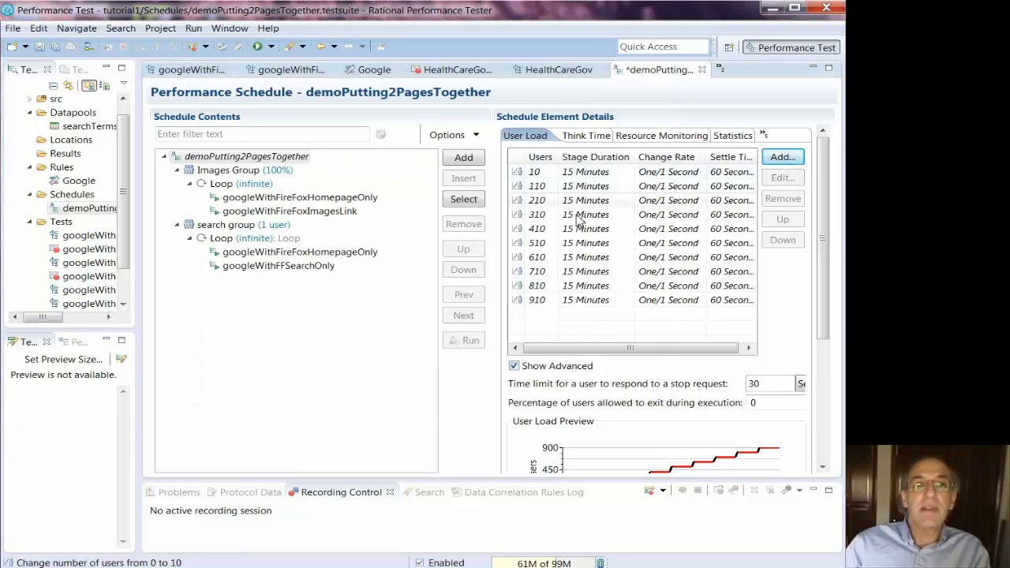
Widen the stage details area beside the schedule tree and scroll through the User Load Preview
left_click_drag(496, 251, 376, 253)
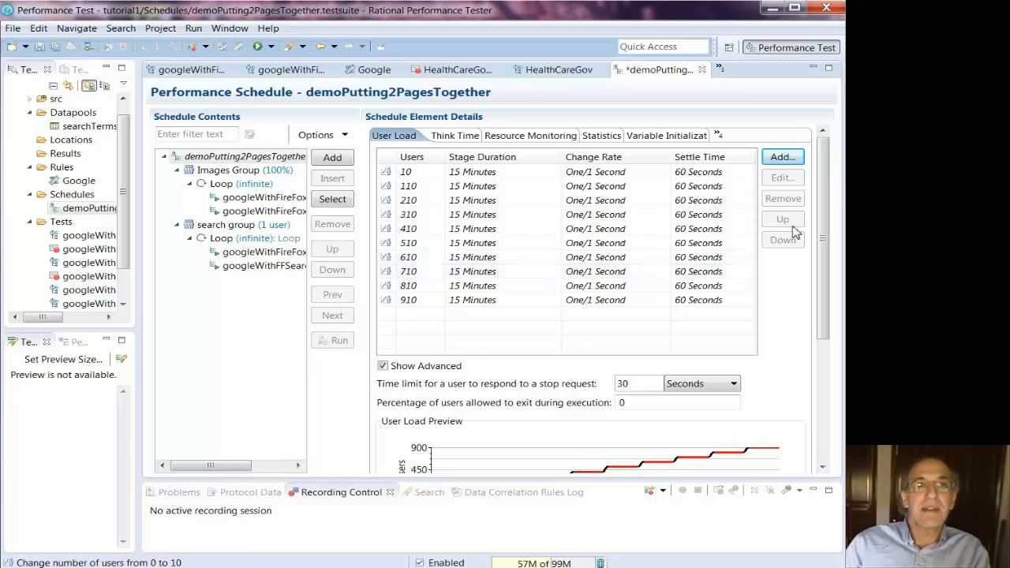
left_click_drag(823, 219, 823, 298)
mouse_move(765, 329)
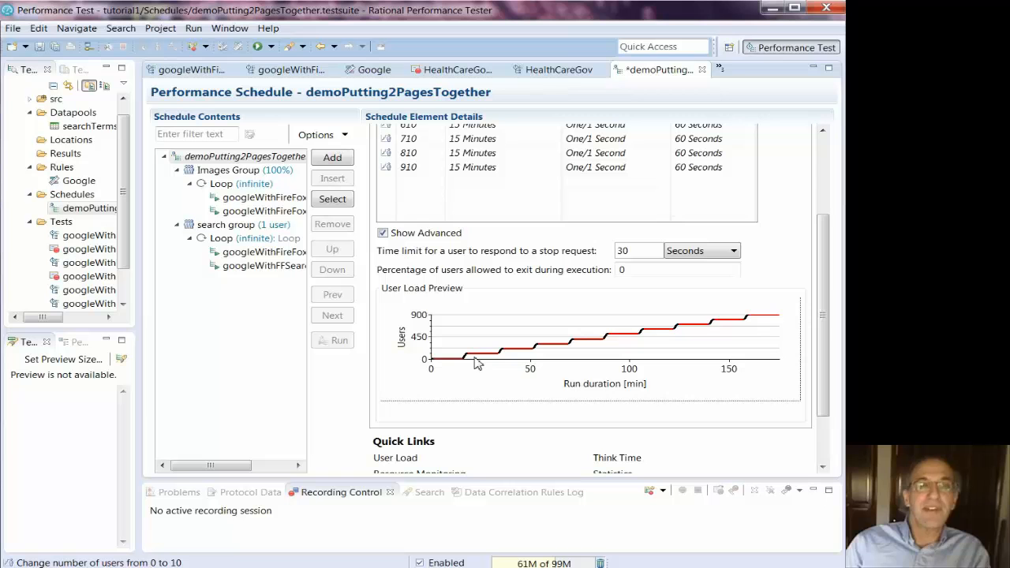
left_click_drag(823, 324, 820, 217)
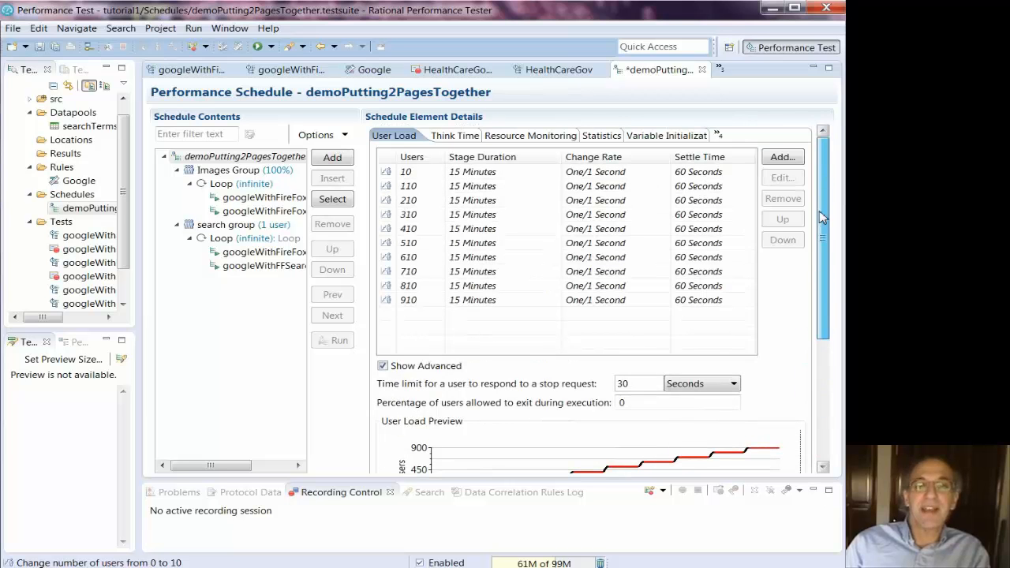
Shorten the first 10-user stage to 3 minutes
left_click(493, 172)
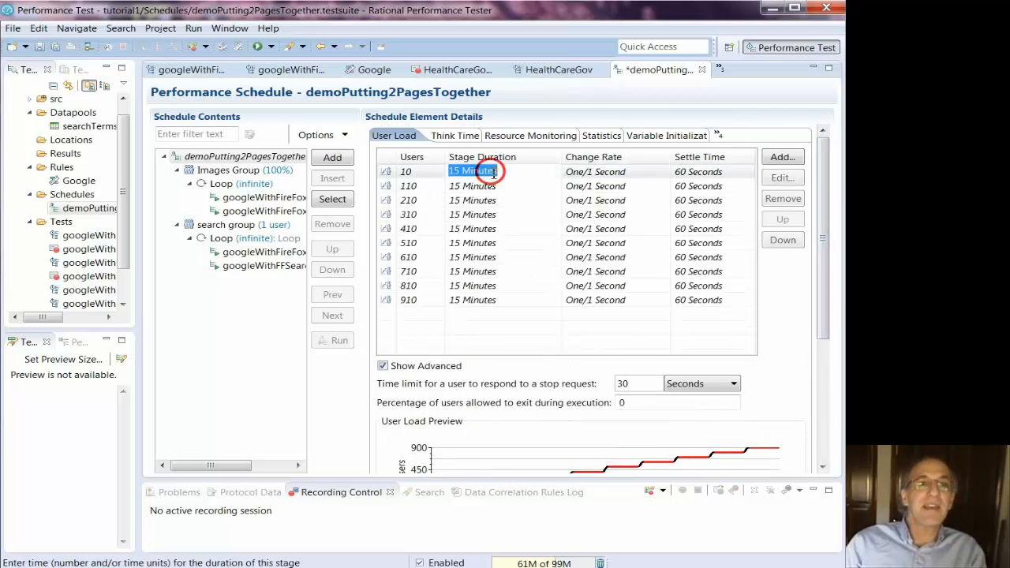
double_click(457, 171)
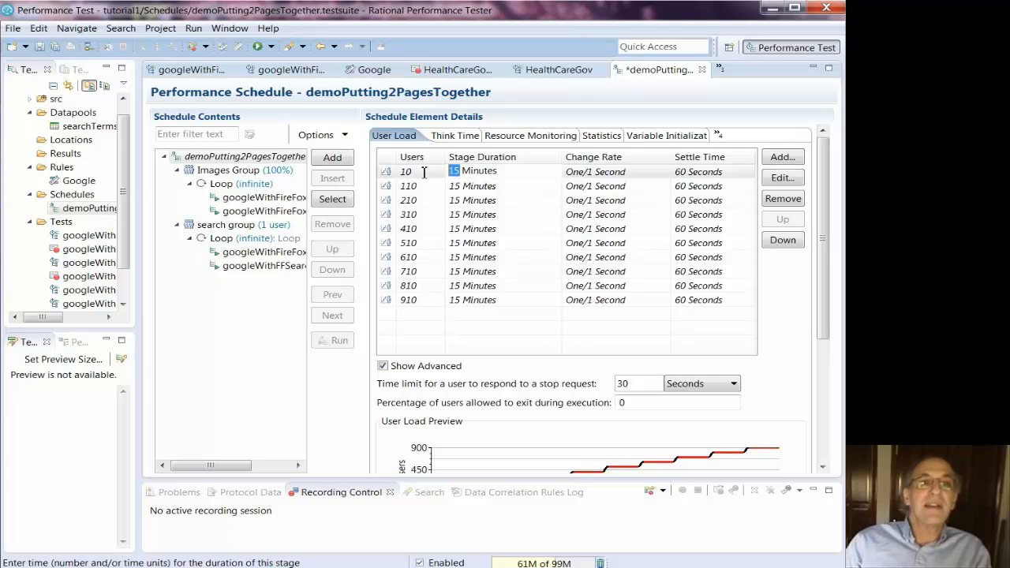
type("3")
left_click(427, 186)
Round the 110, 210, 310 and 410 stages to 100, 200, 300 and 400 users
left_click(407, 185)
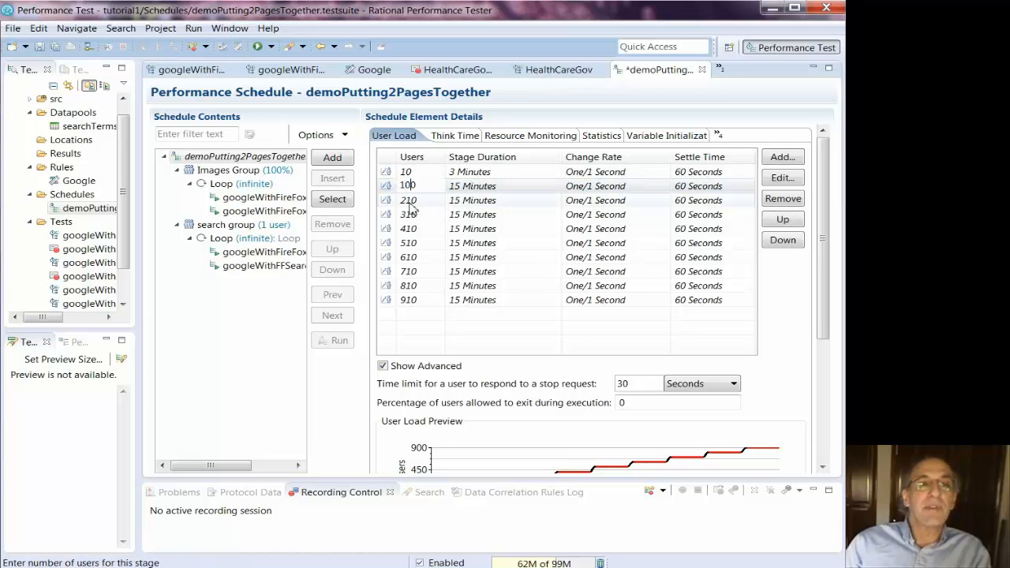
type("100")
key("Return")
left_click(408, 199)
left_click(407, 200)
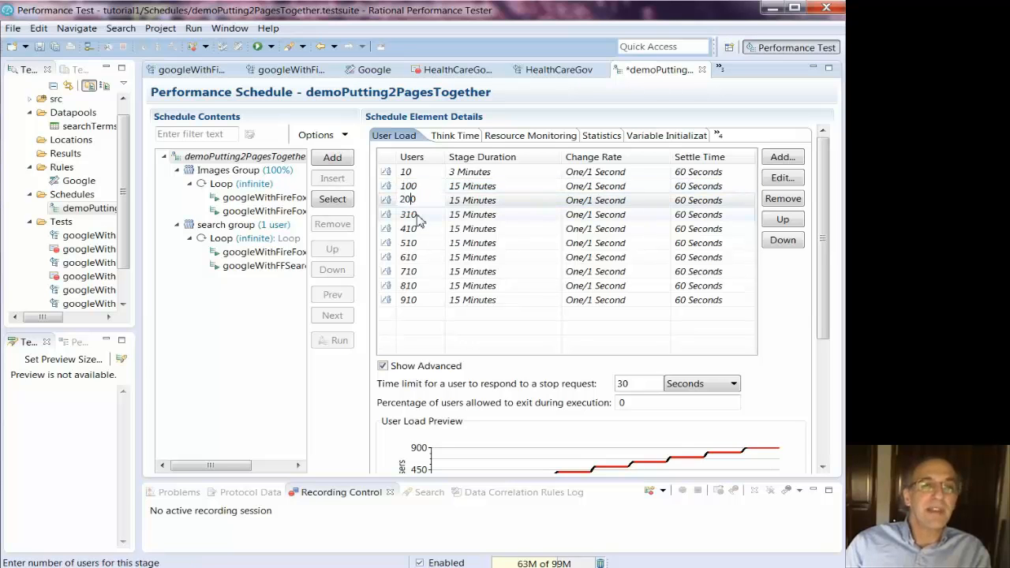
left_click(418, 219)
left_click(411, 218)
left_click(409, 214)
key("BackSpace")
type("0")
left_click(411, 229)
left_click(411, 227)
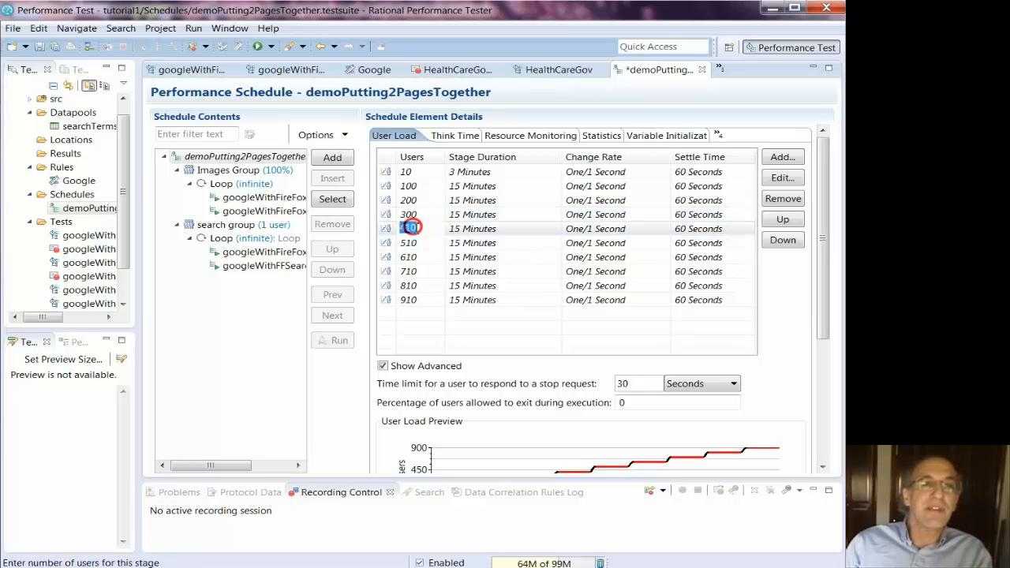
left_click(411, 227)
key("BackSpace")
type("0")
left_click(411, 247)
Round the 510 through 910 stages to 500, 600, 700, 800 and 900 users
left_click(411, 248)
left_click(411, 248)
key("BackSpace")
type("0")
left_click(411, 258)
left_click(411, 257)
left_click(411, 257)
key("BackSpace")
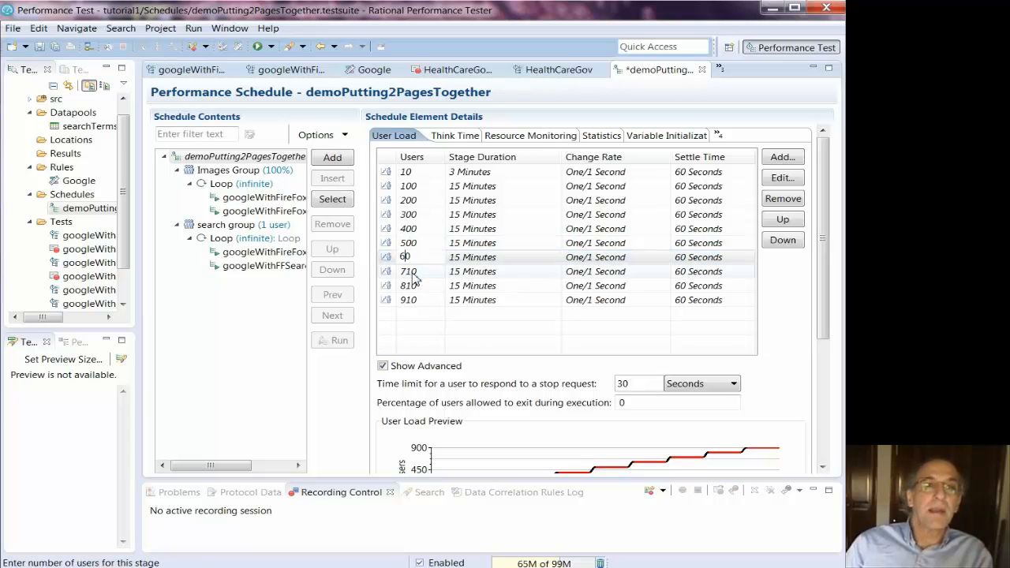
type("0")
left_click(411, 271)
left_click(411, 272)
key("BackSpace")
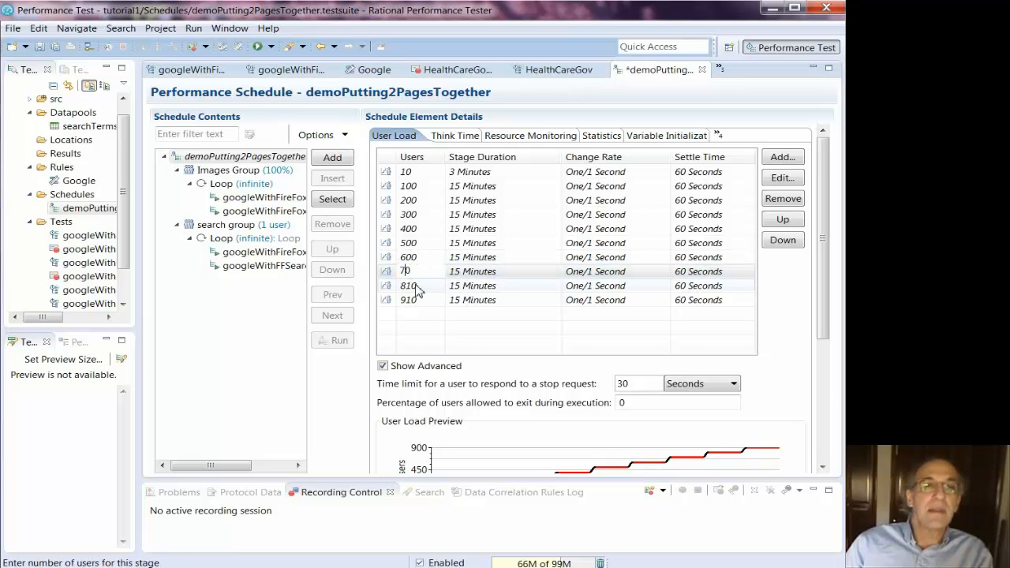
type("0")
left_click(410, 286)
left_click(409, 286)
key("BackSpace")
type("0")
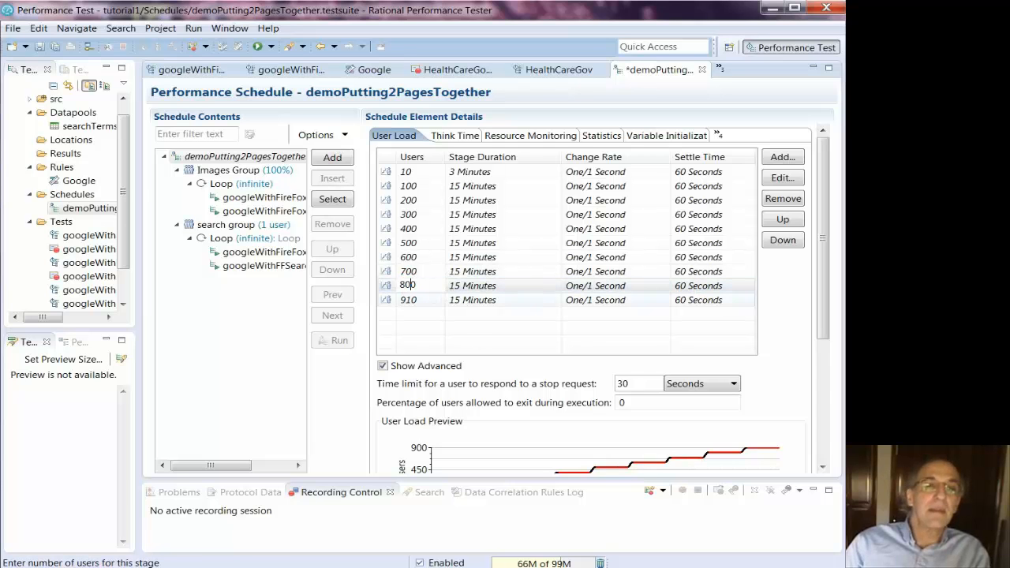
left_click(416, 304)
left_click(417, 304)
key("BackSpace")
type("0")
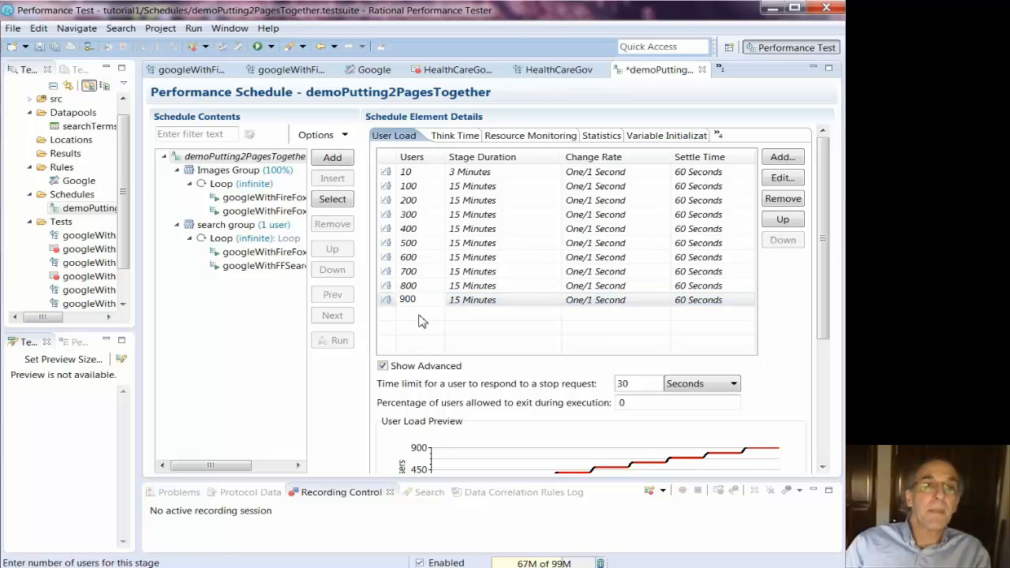
left_click(420, 320)
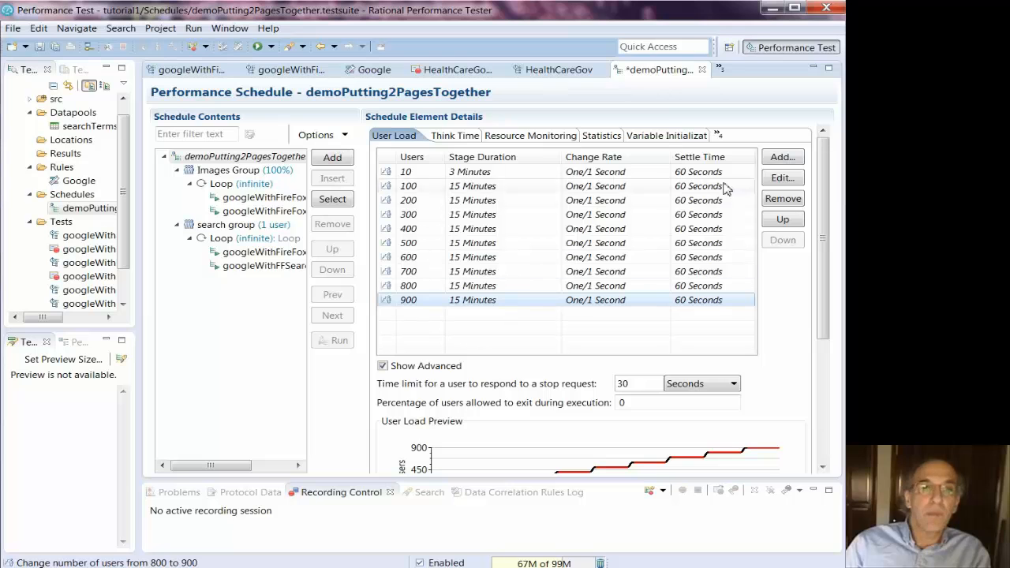
Add a single 1000-user stage after the 900-user stage
left_click(777, 158)
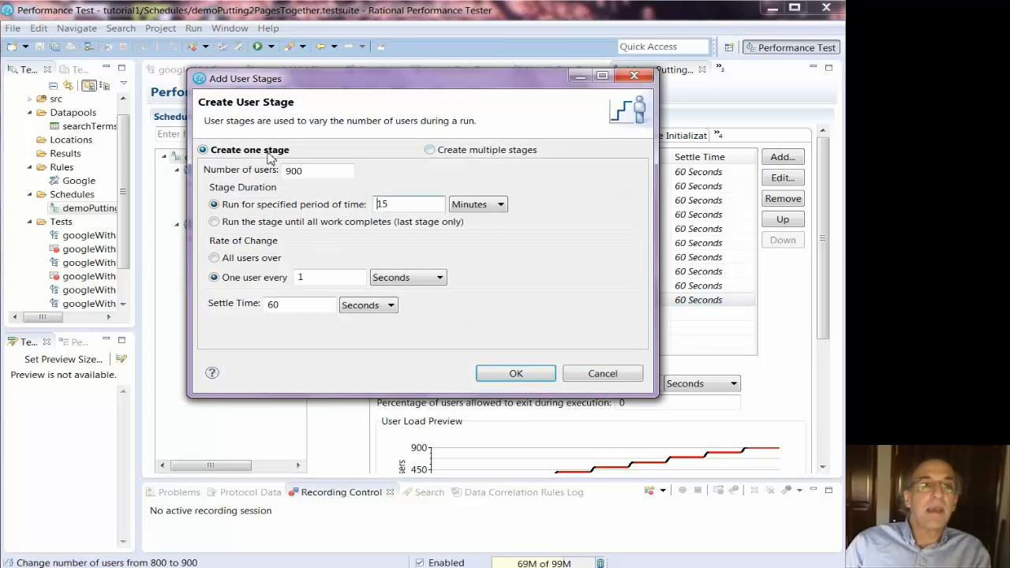
double_click(297, 175)
type("100")
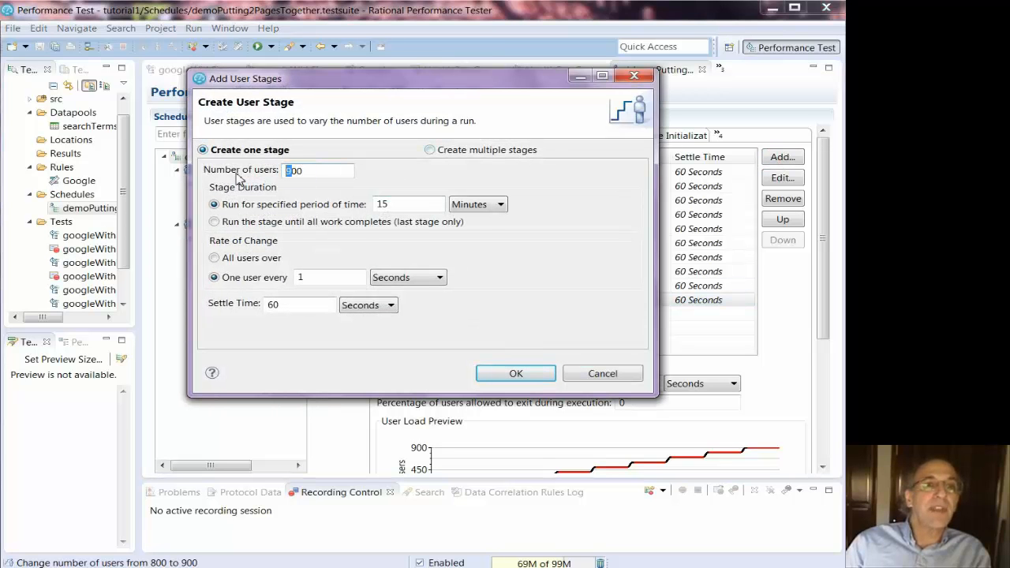
type("0")
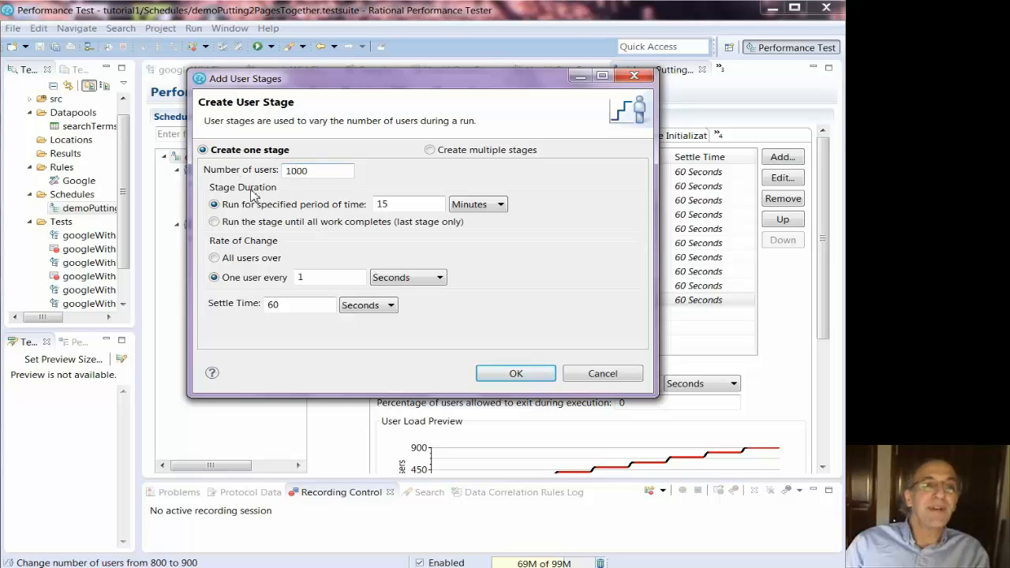
left_click(516, 373)
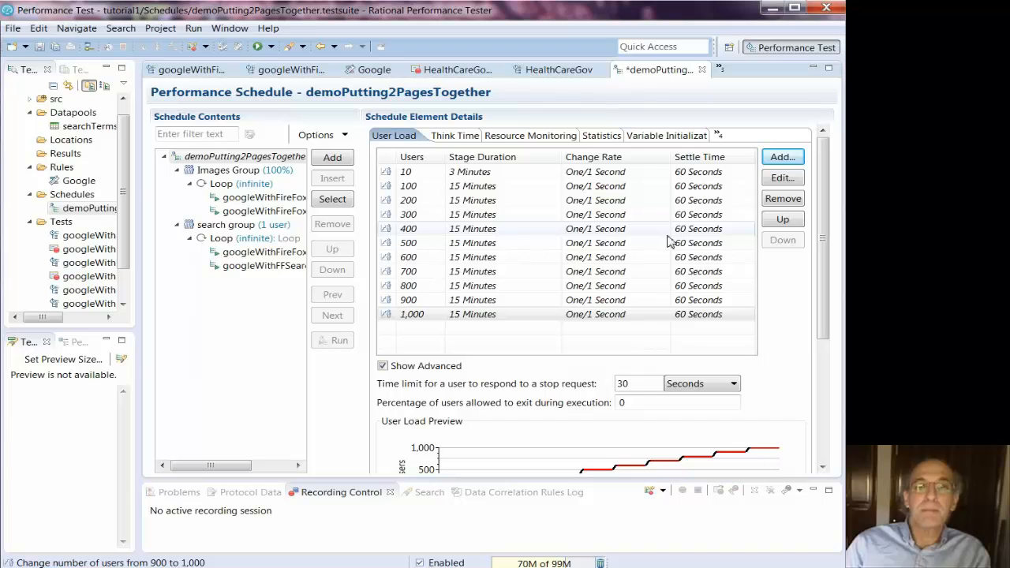
Save the demoPutting2PagesTogether schedule, accepting the 10-second sampling interval
left_click_drag(822, 289, 823, 371)
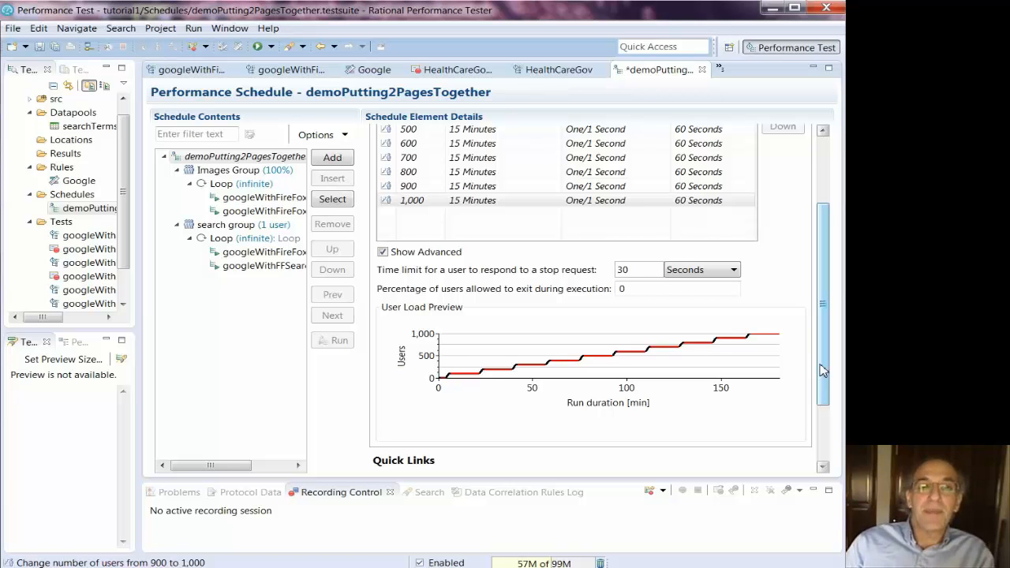
left_click(38, 47)
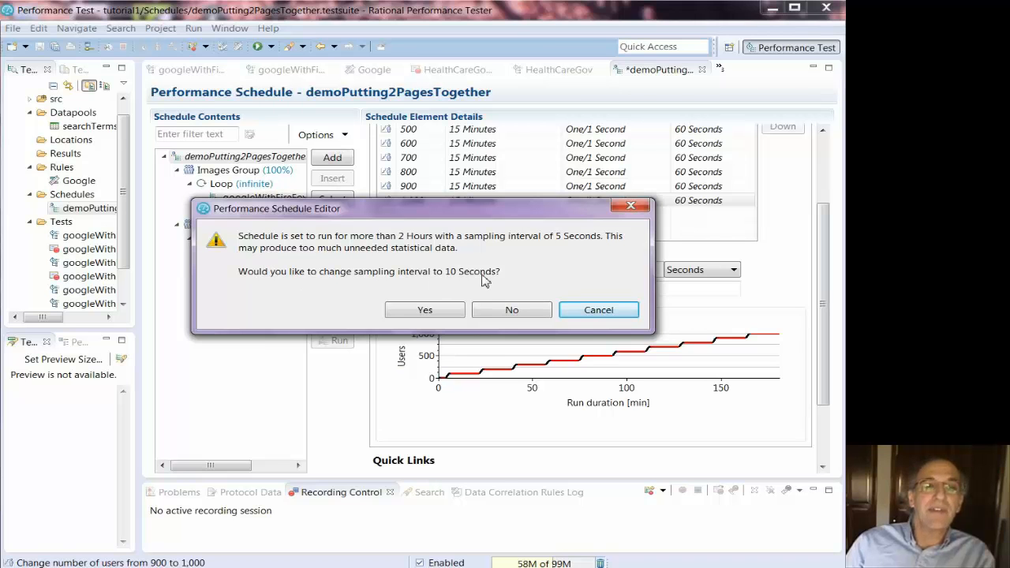
left_click(425, 310)
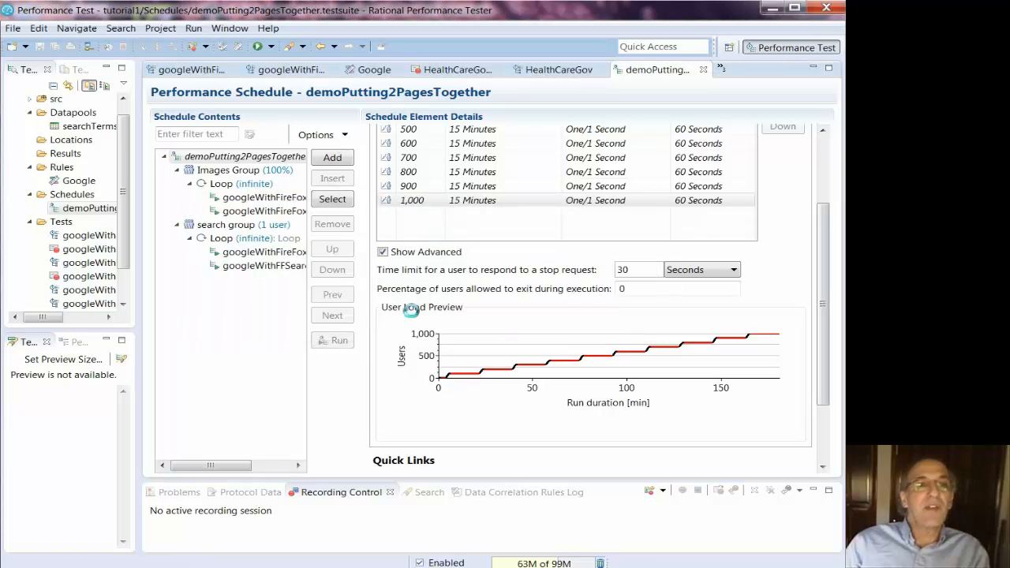